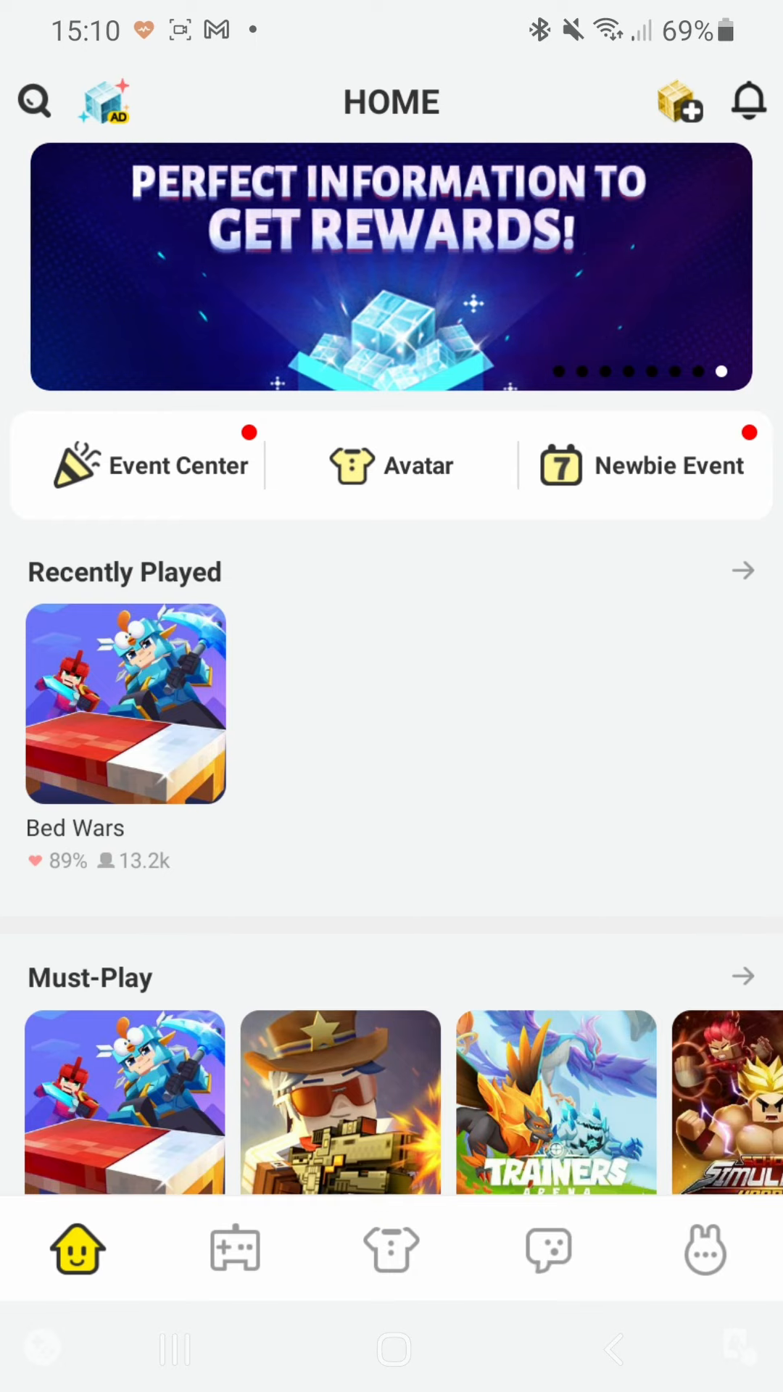
Show the Crolutec profile page with its account and service options.
click(705, 1251)
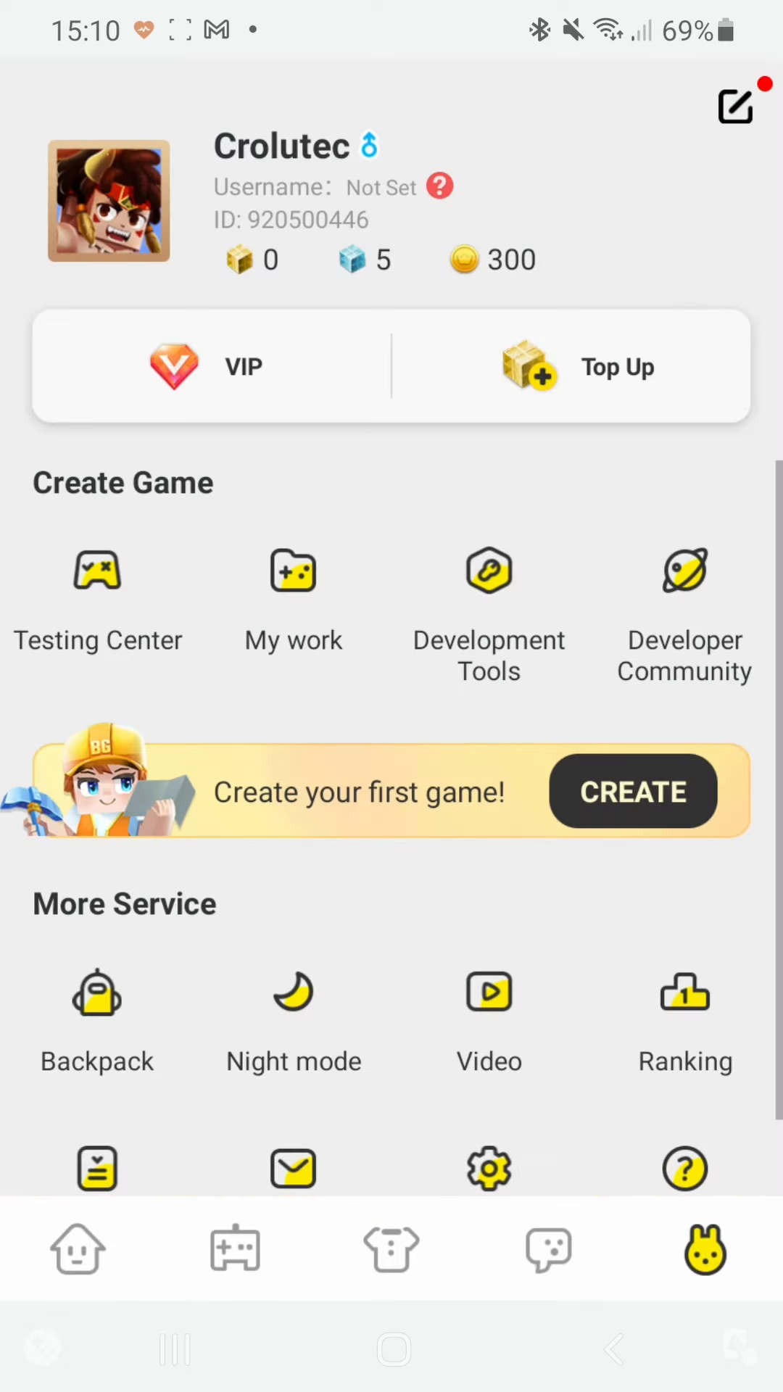
scroll(392, 870, down, 2)
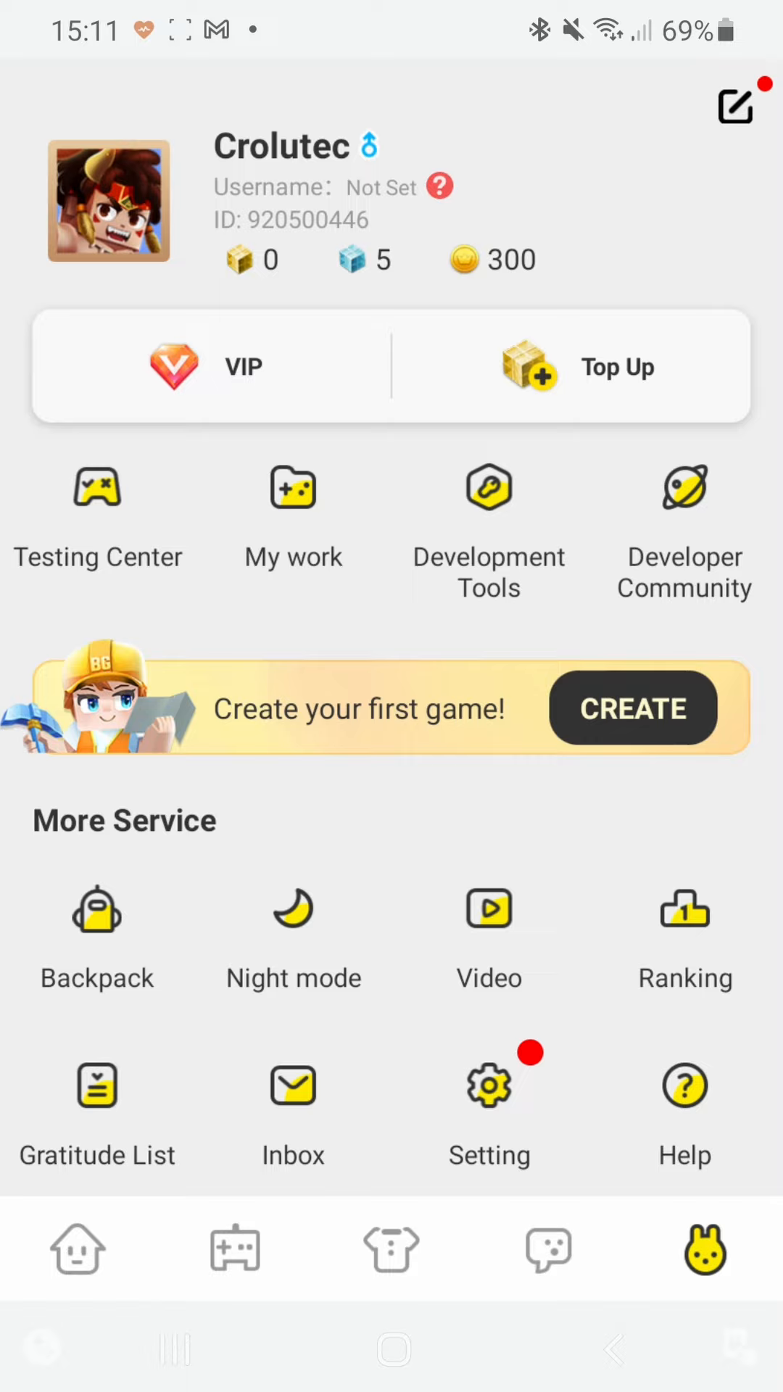
Via Setting > Security, save a password and confirm the username Crolutec.
click(490, 1109)
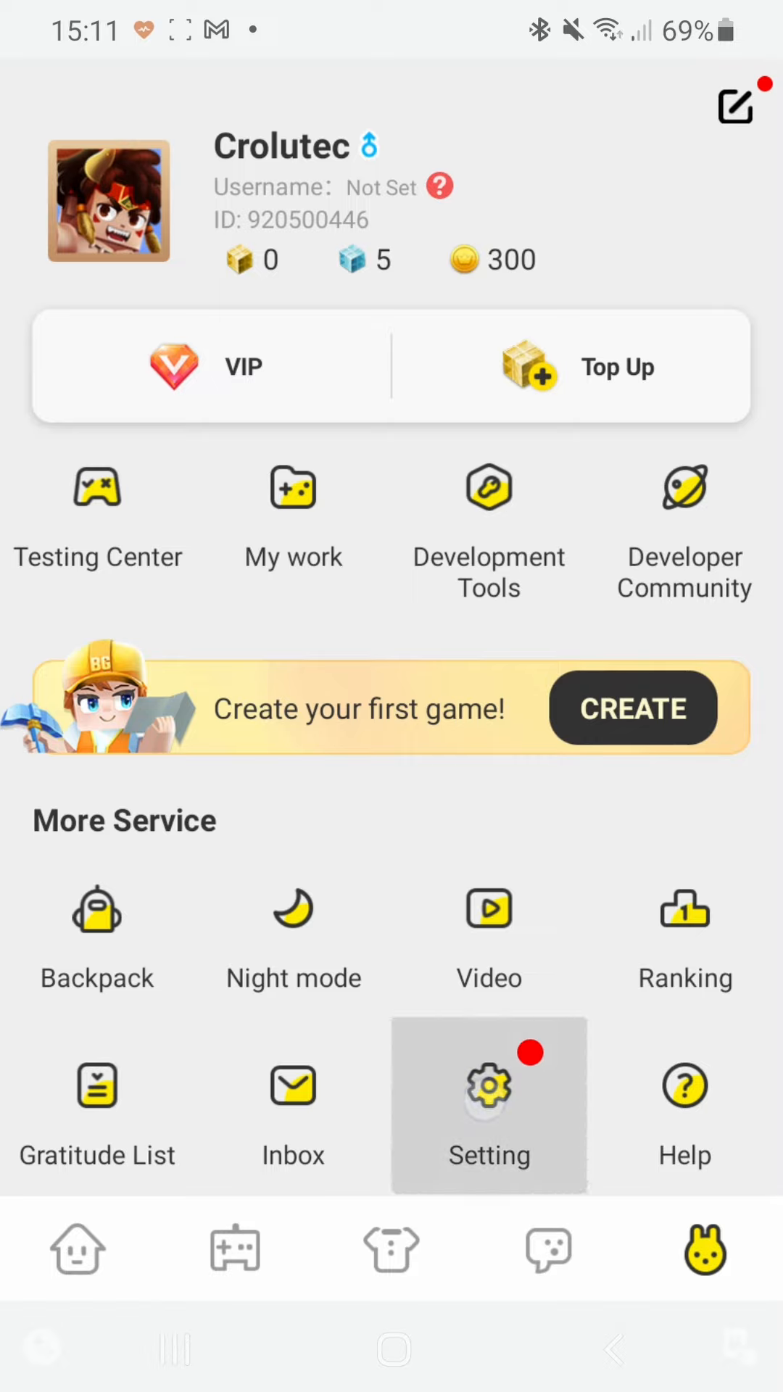
click(206, 207)
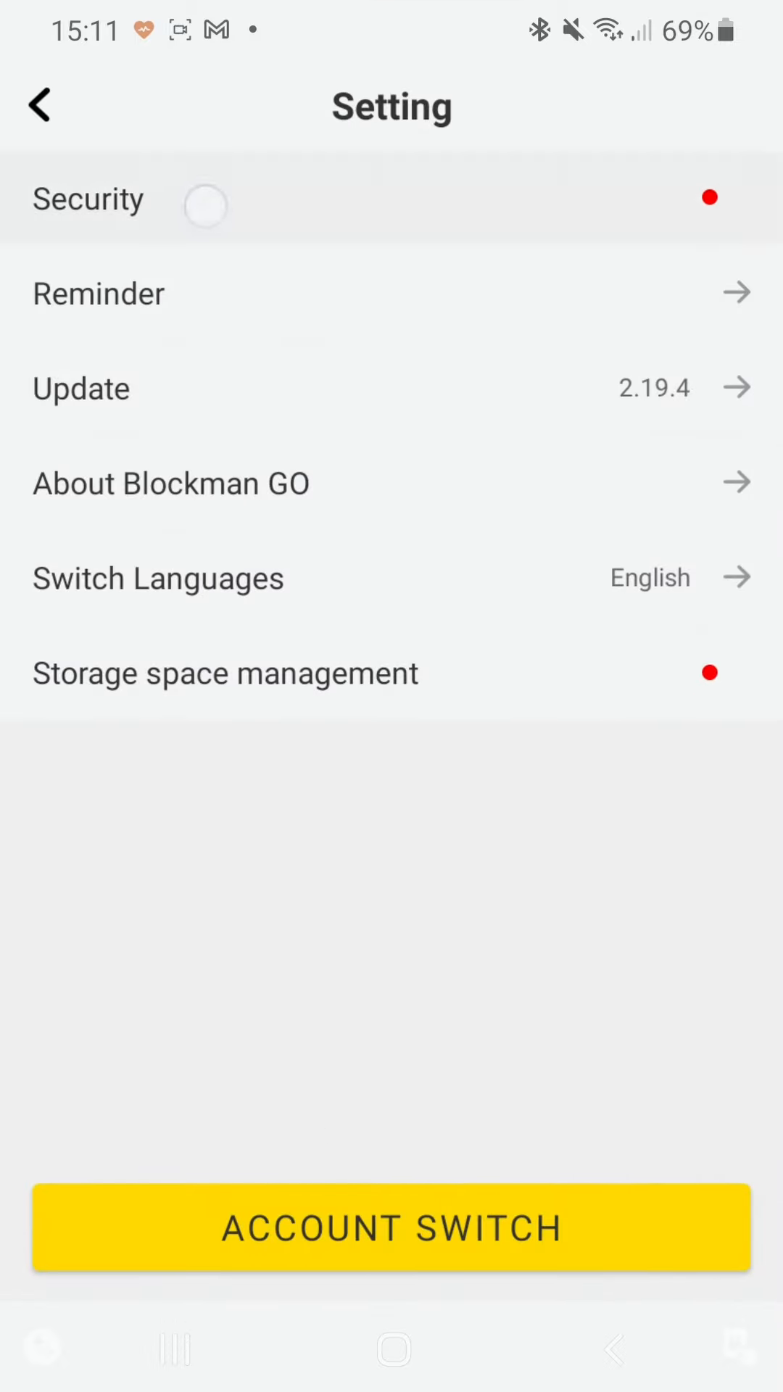
click(204, 198)
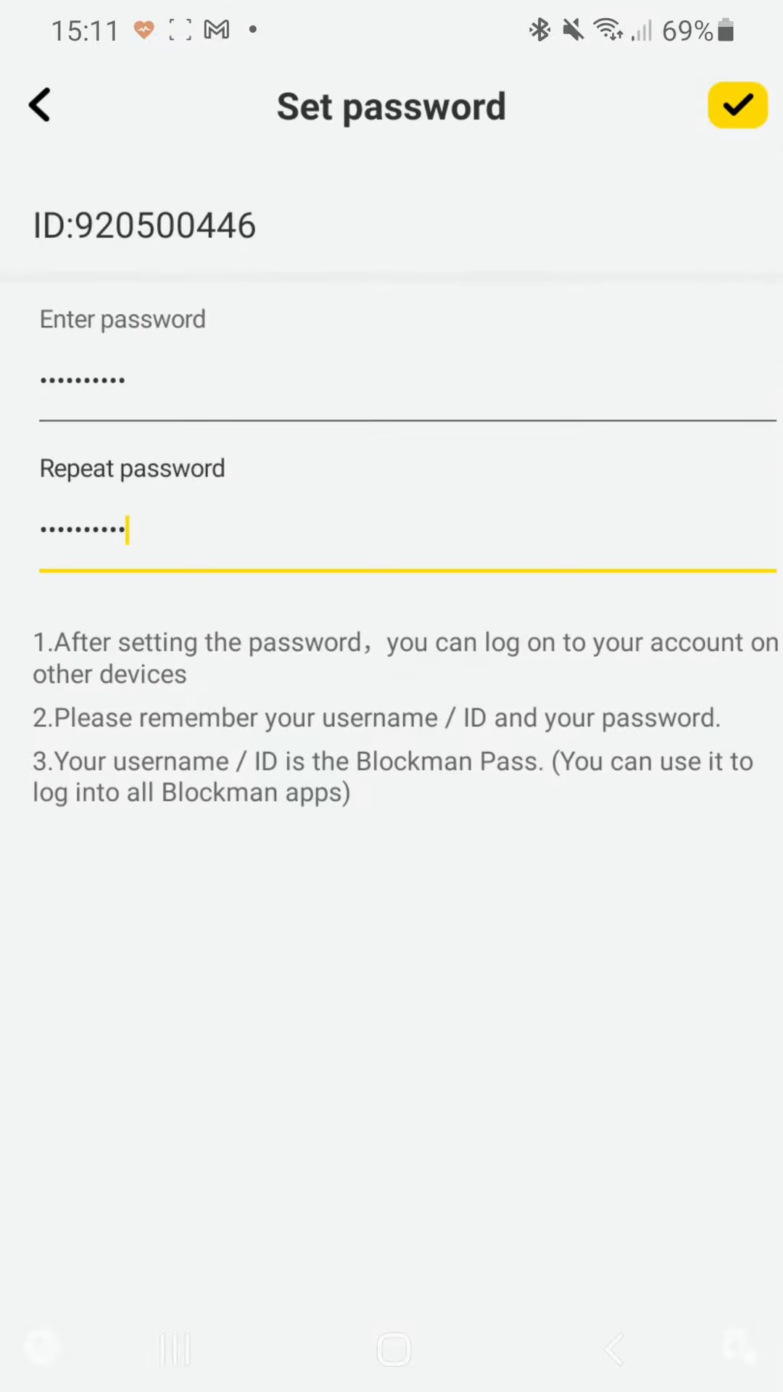
click(737, 104)
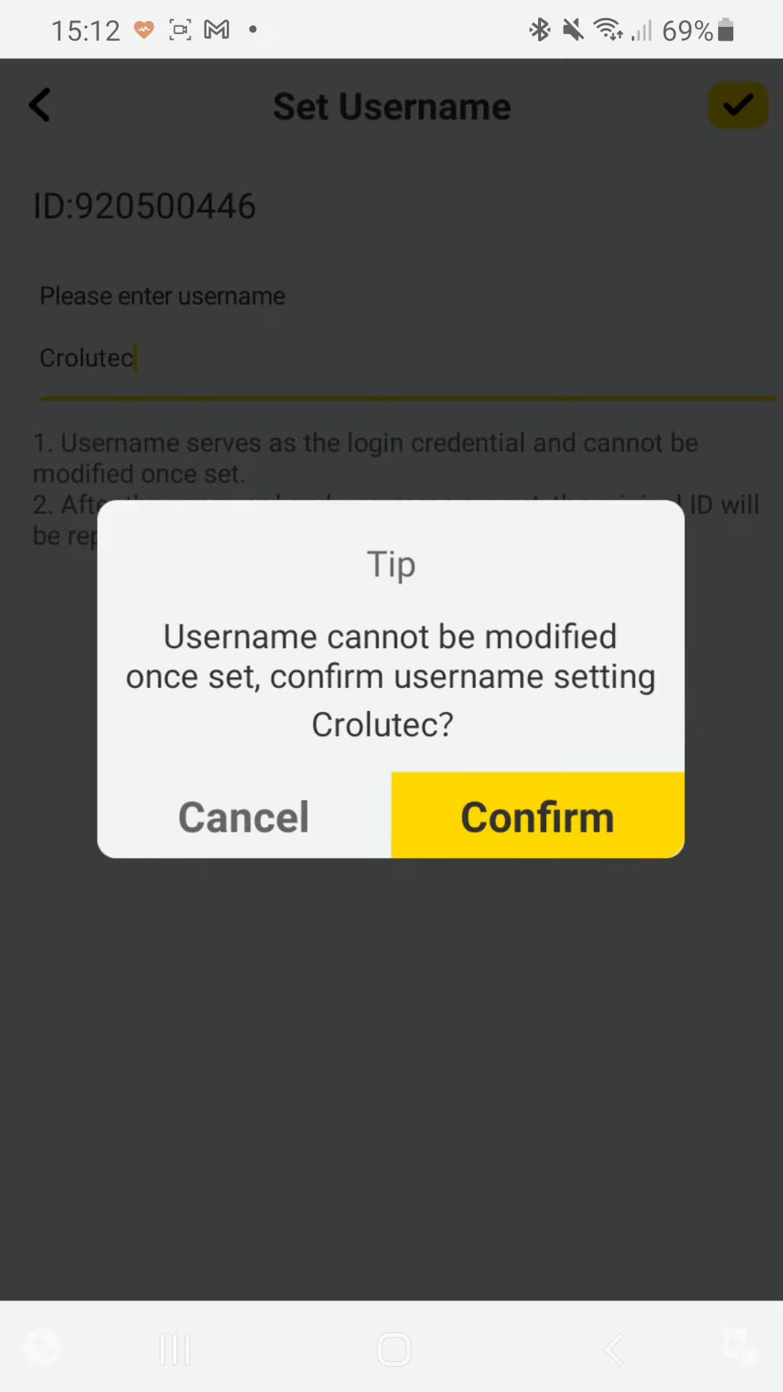
click(537, 815)
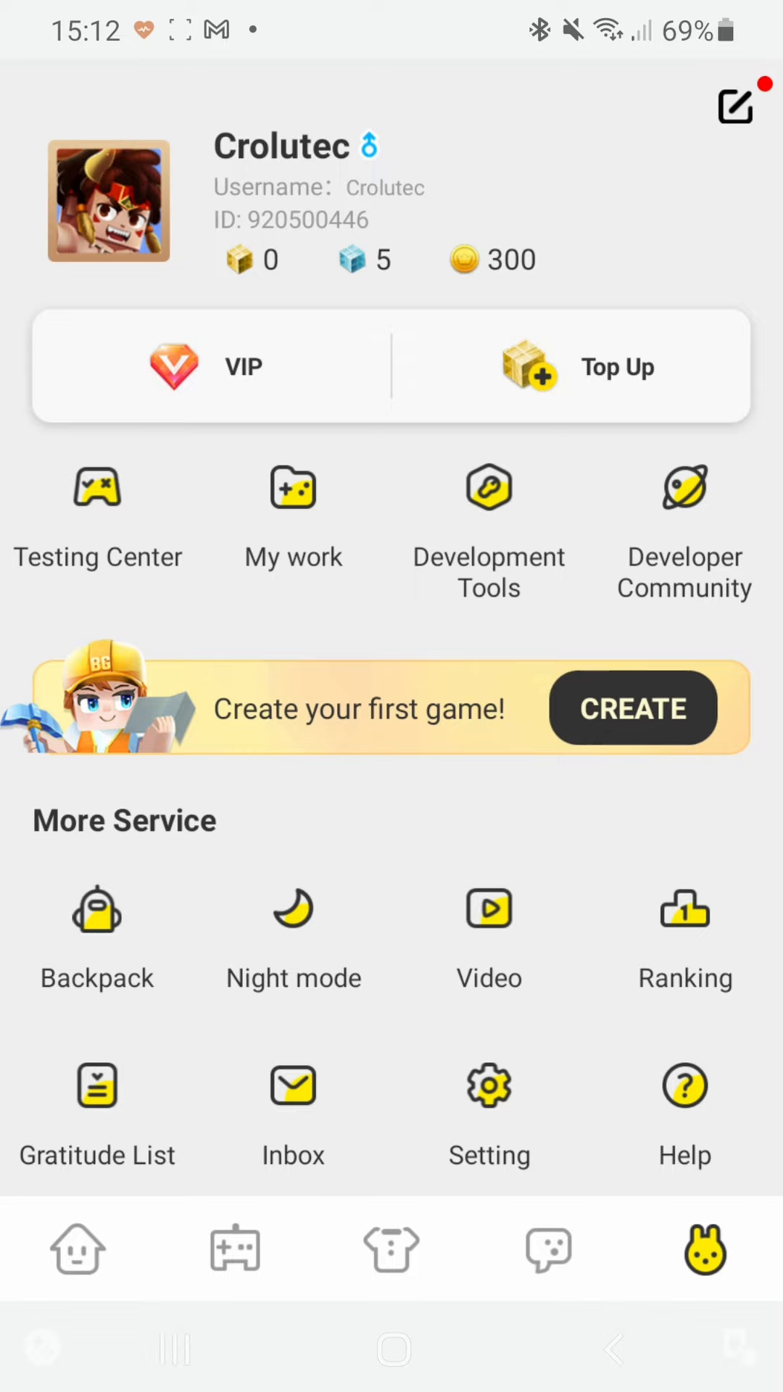
Reach the log-in screen through Setting > ACCOUNT SWITCH to add another account.
click(489, 1098)
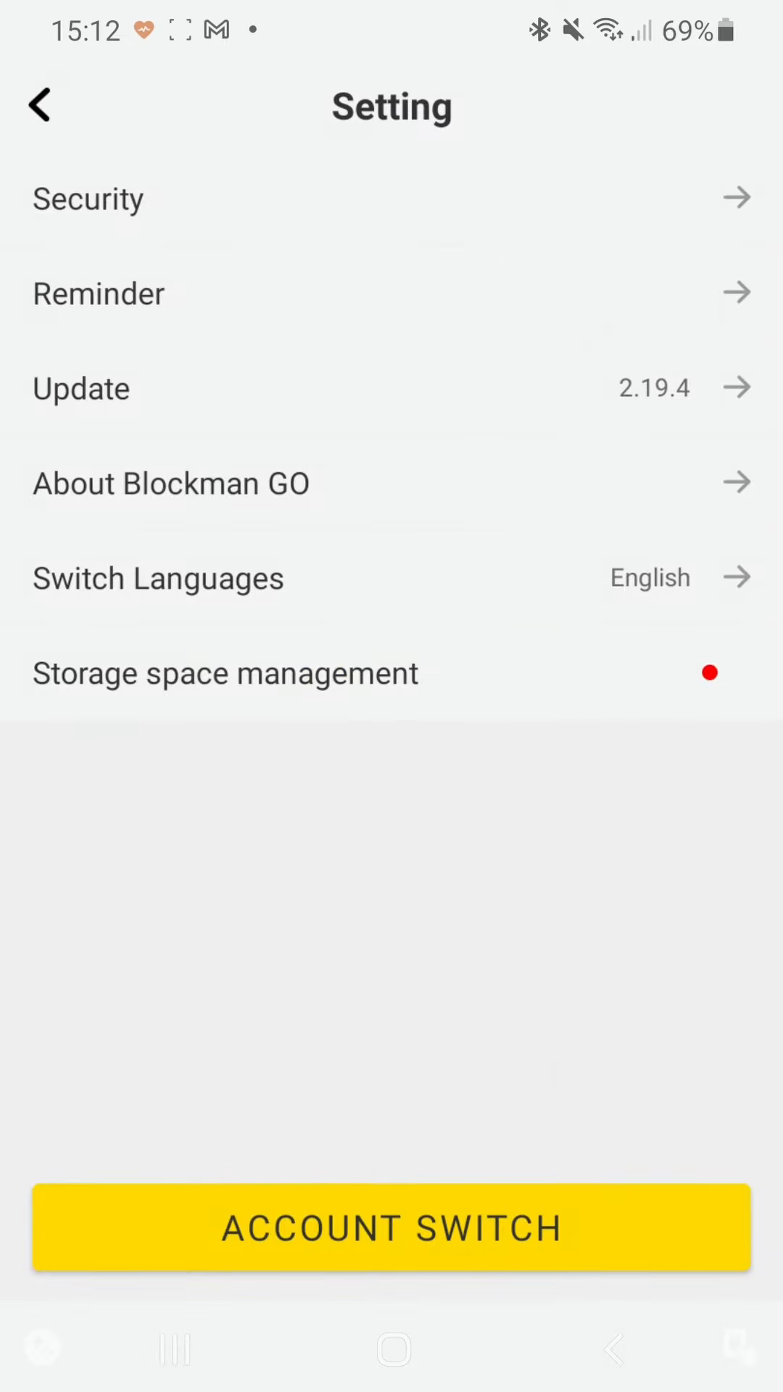
click(426, 1208)
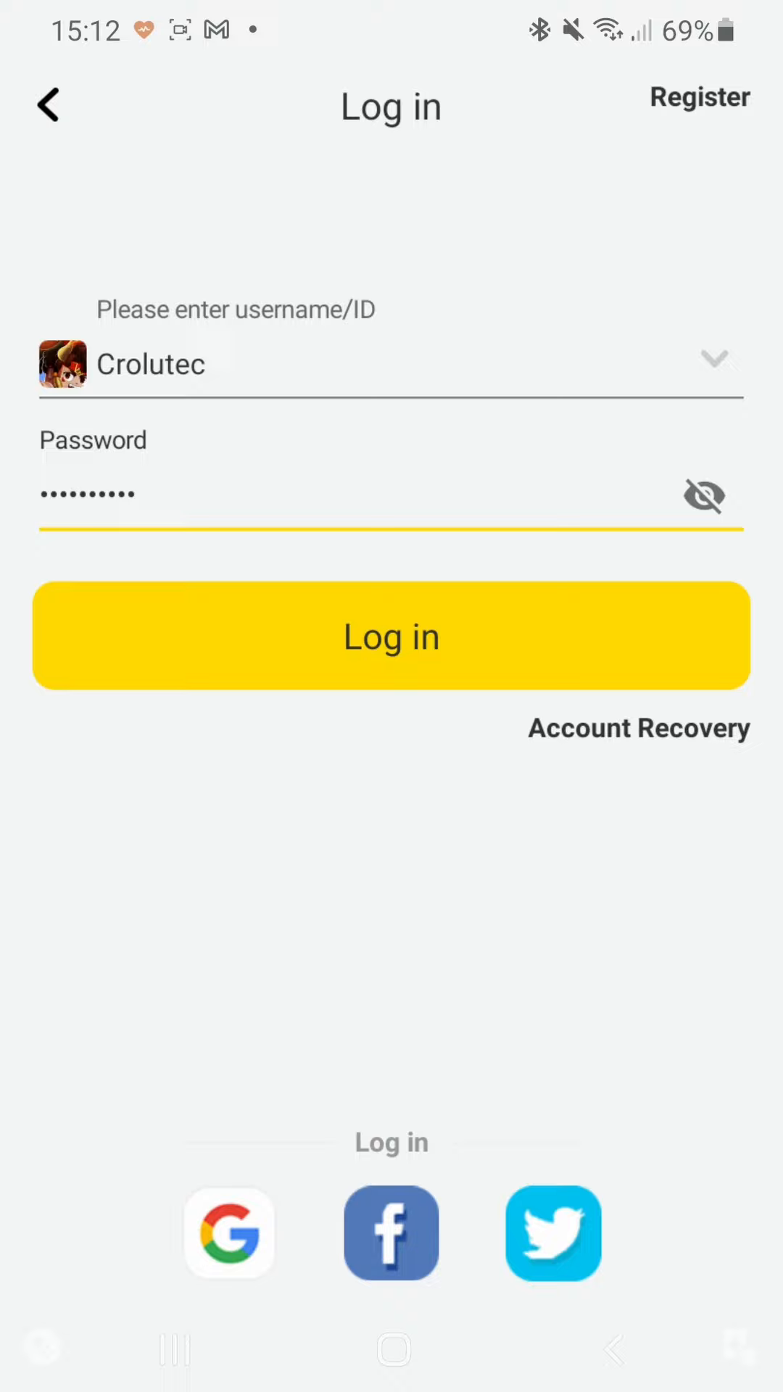
Register Crolutectwo with a password, pick the purple-background avatar and enter nickname Crolutectwo.
click(700, 97)
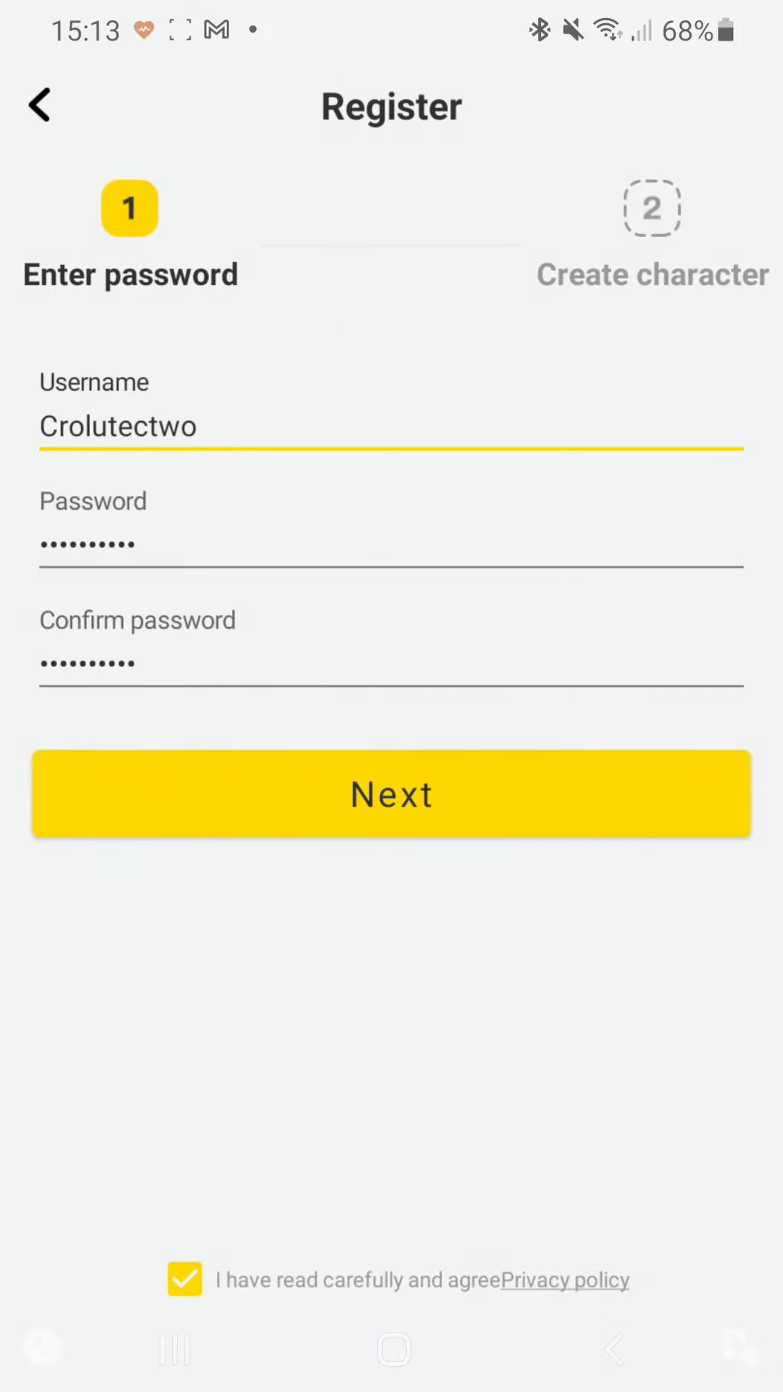
click(408, 780)
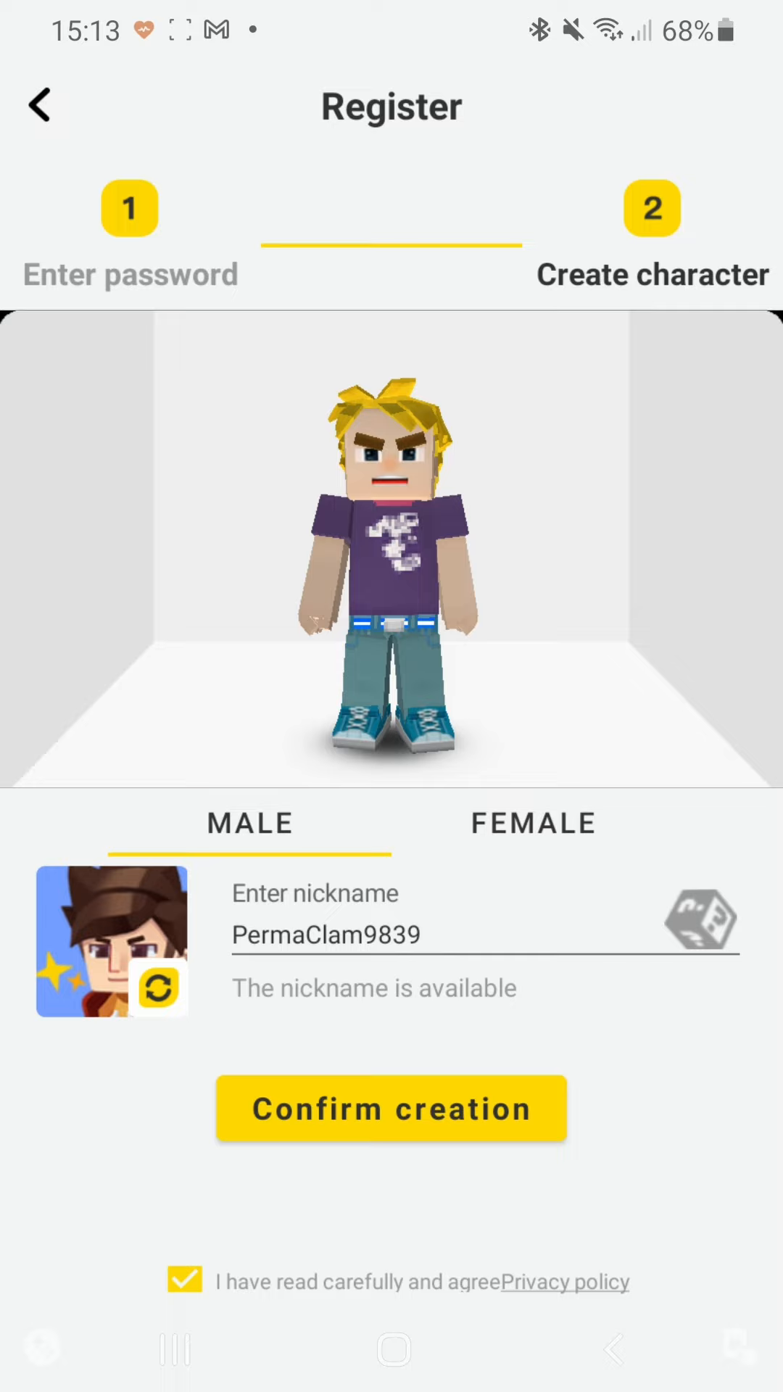
click(113, 941)
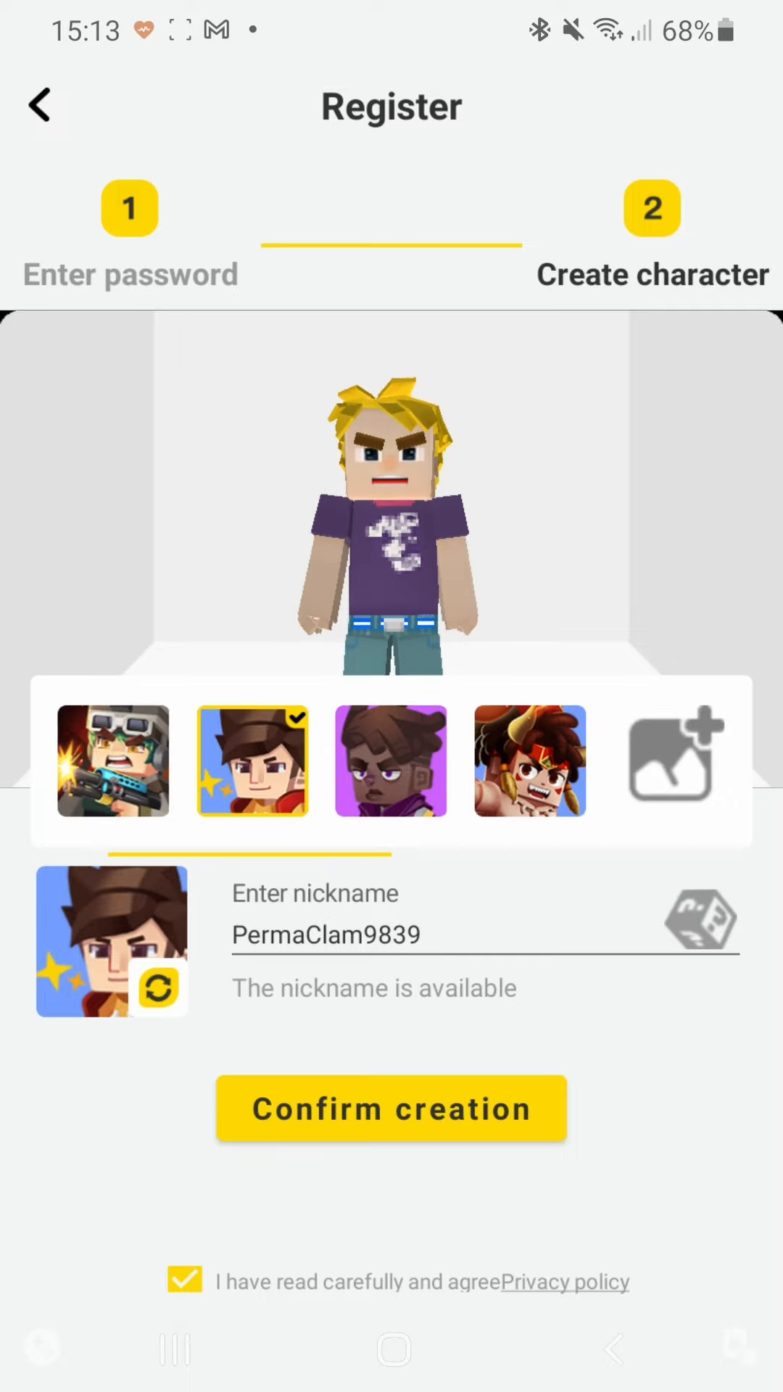
click(391, 760)
click(485, 934)
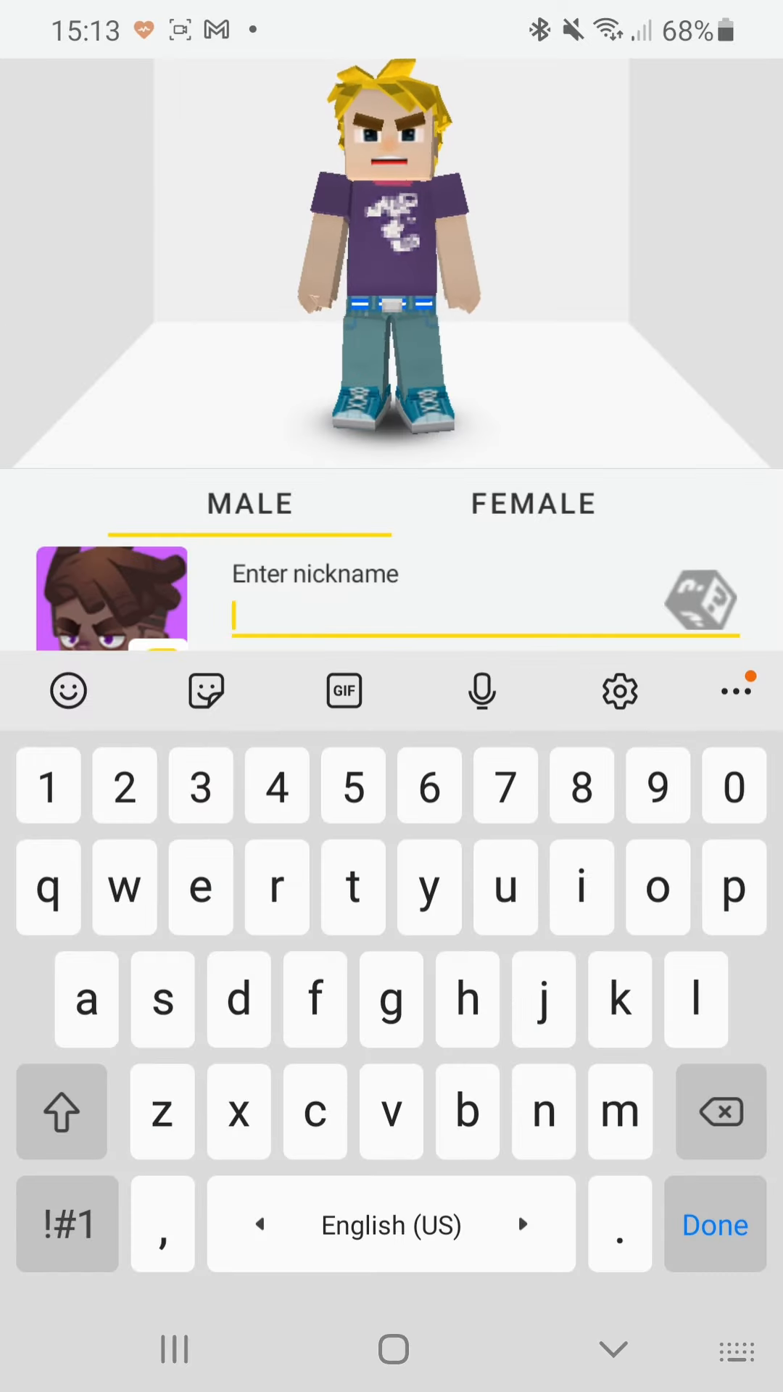
click(69, 1111)
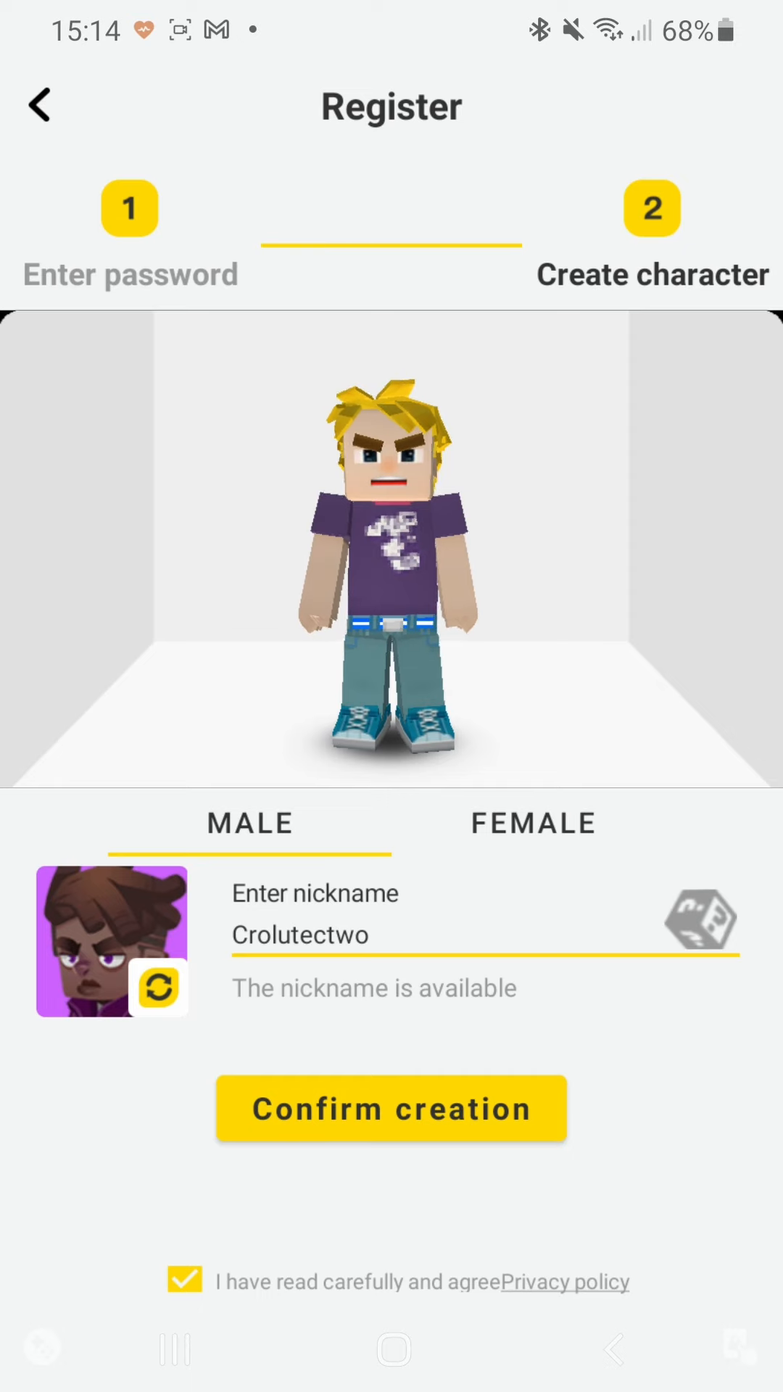
click(392, 1108)
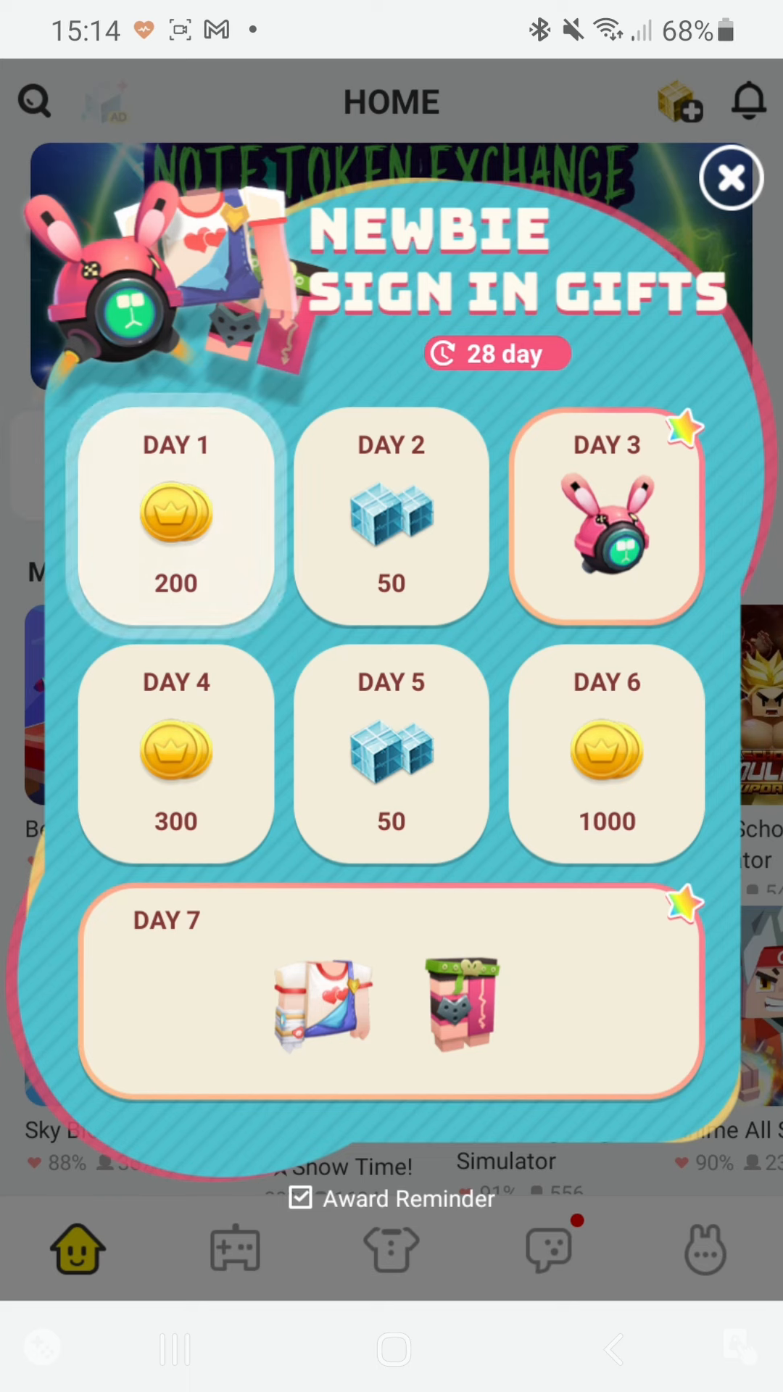
click(174, 516)
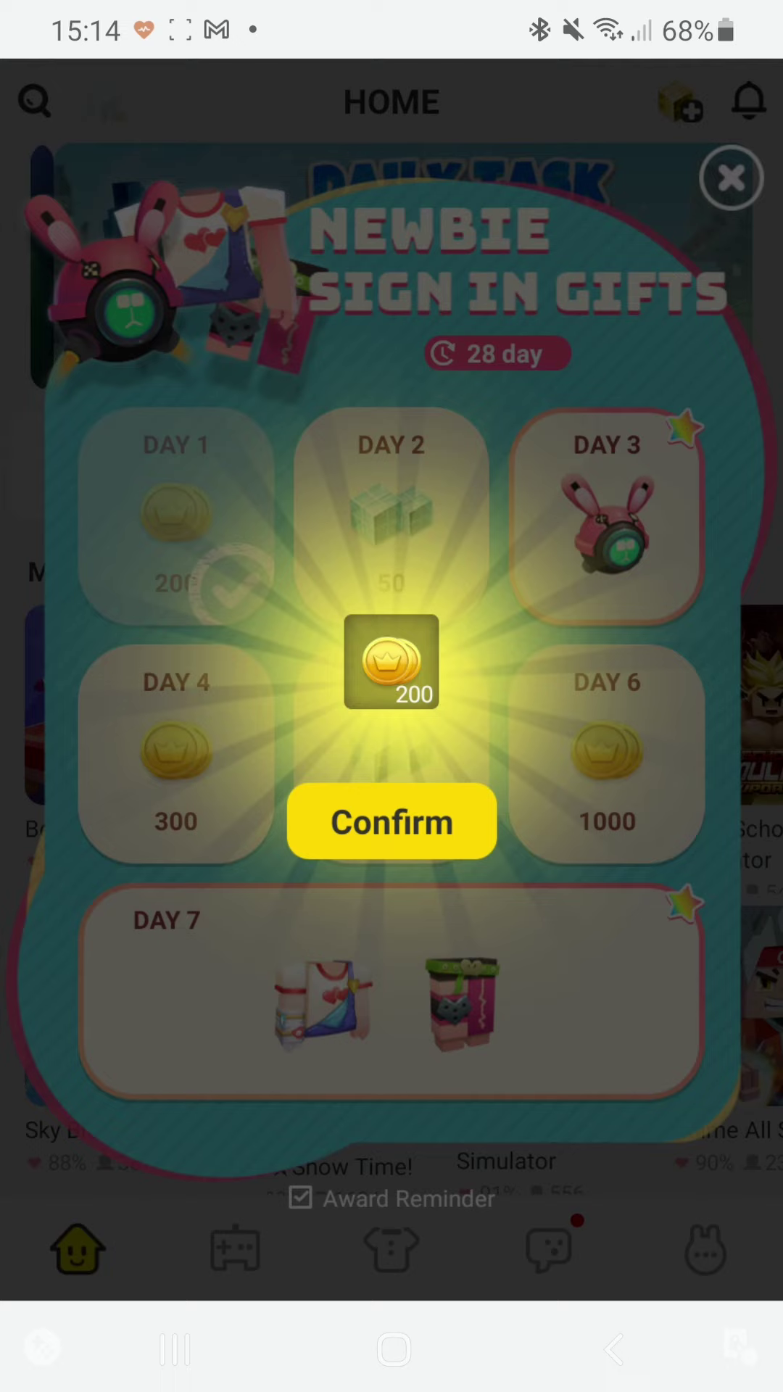
click(414, 838)
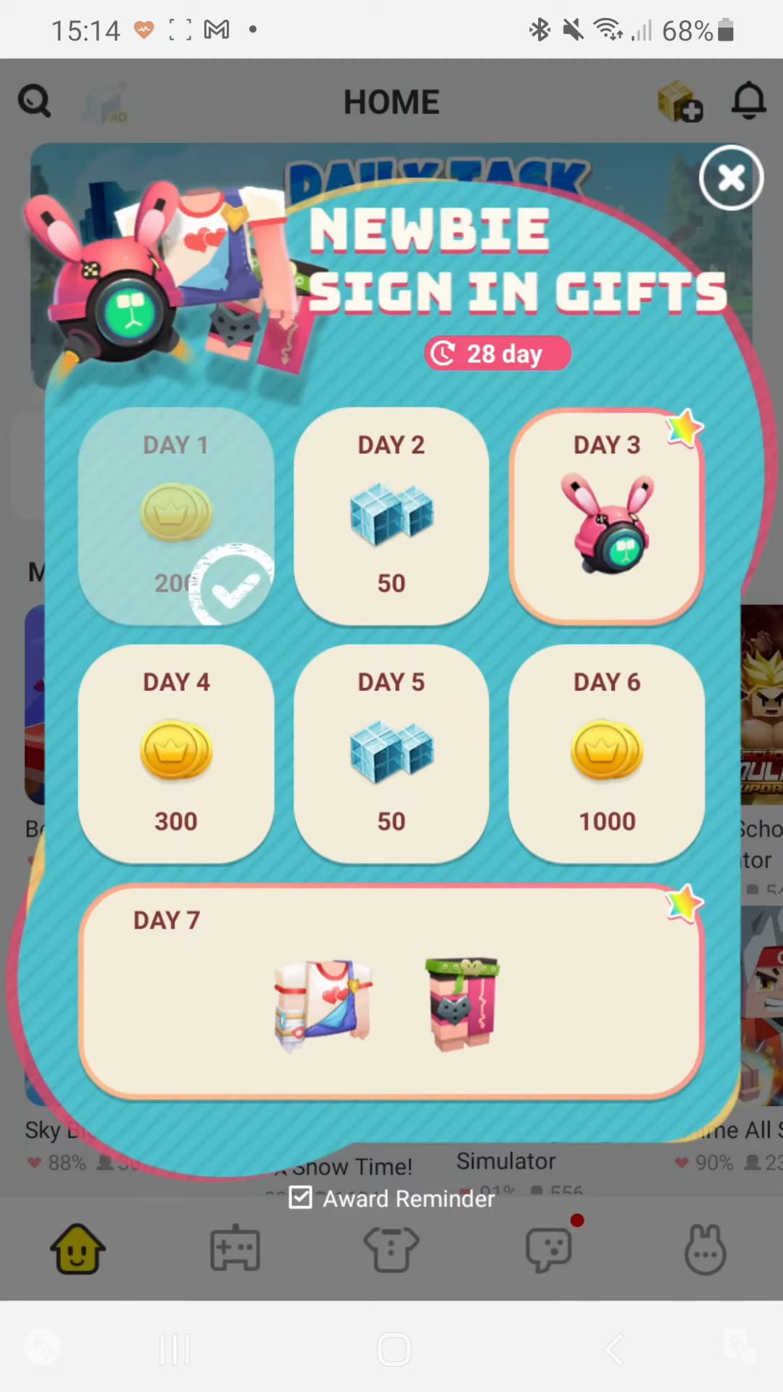
click(730, 179)
click(705, 1250)
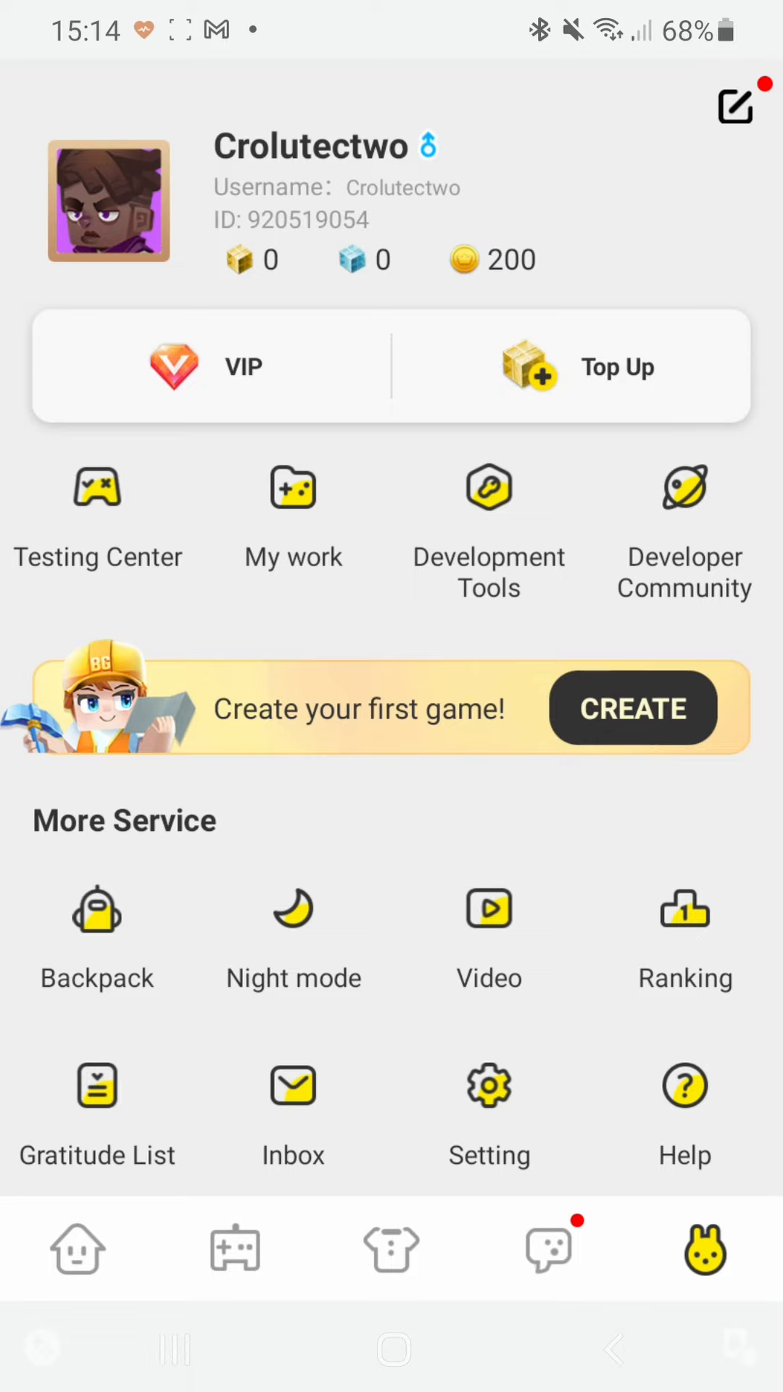
List Crolutec and Crolutectwo in ACCOUNT SWITCH history and select the Crolutec row.
click(489, 1109)
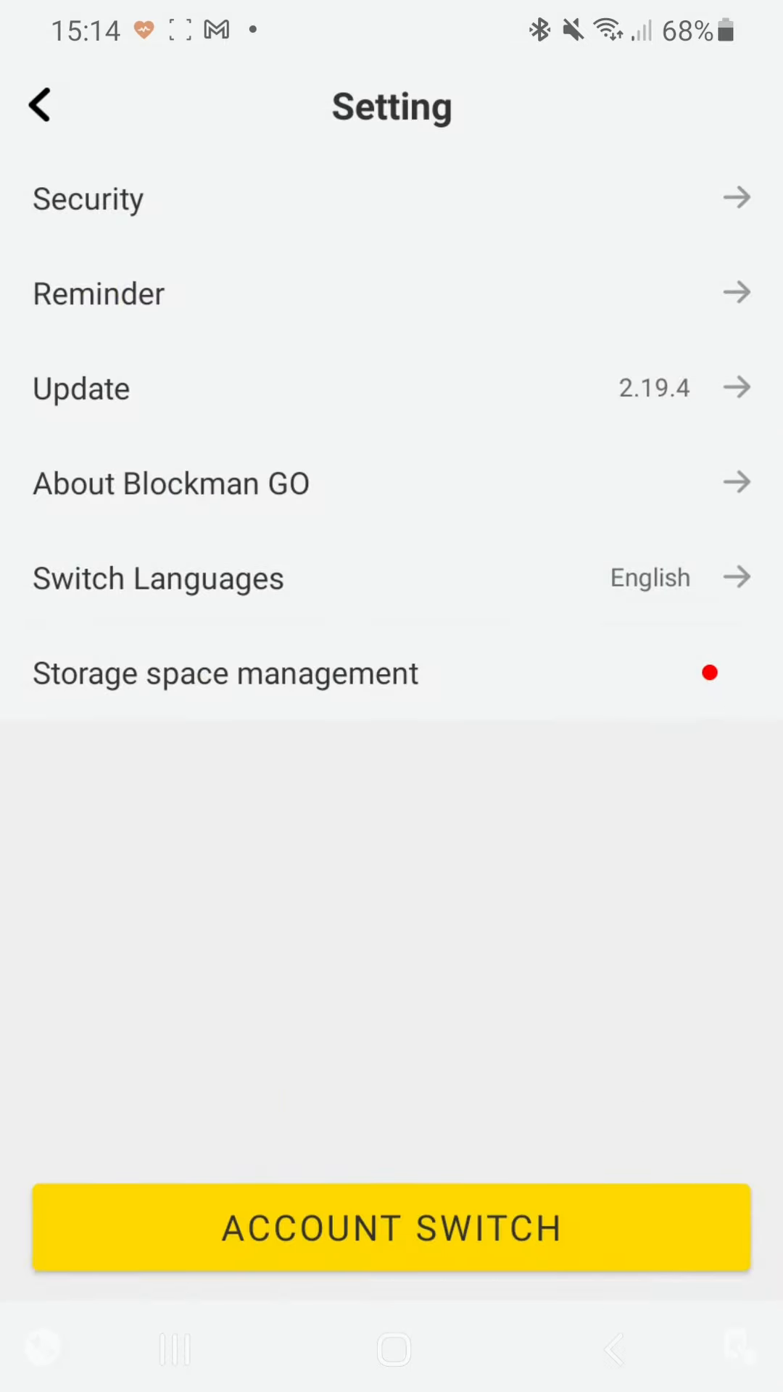
click(419, 1226)
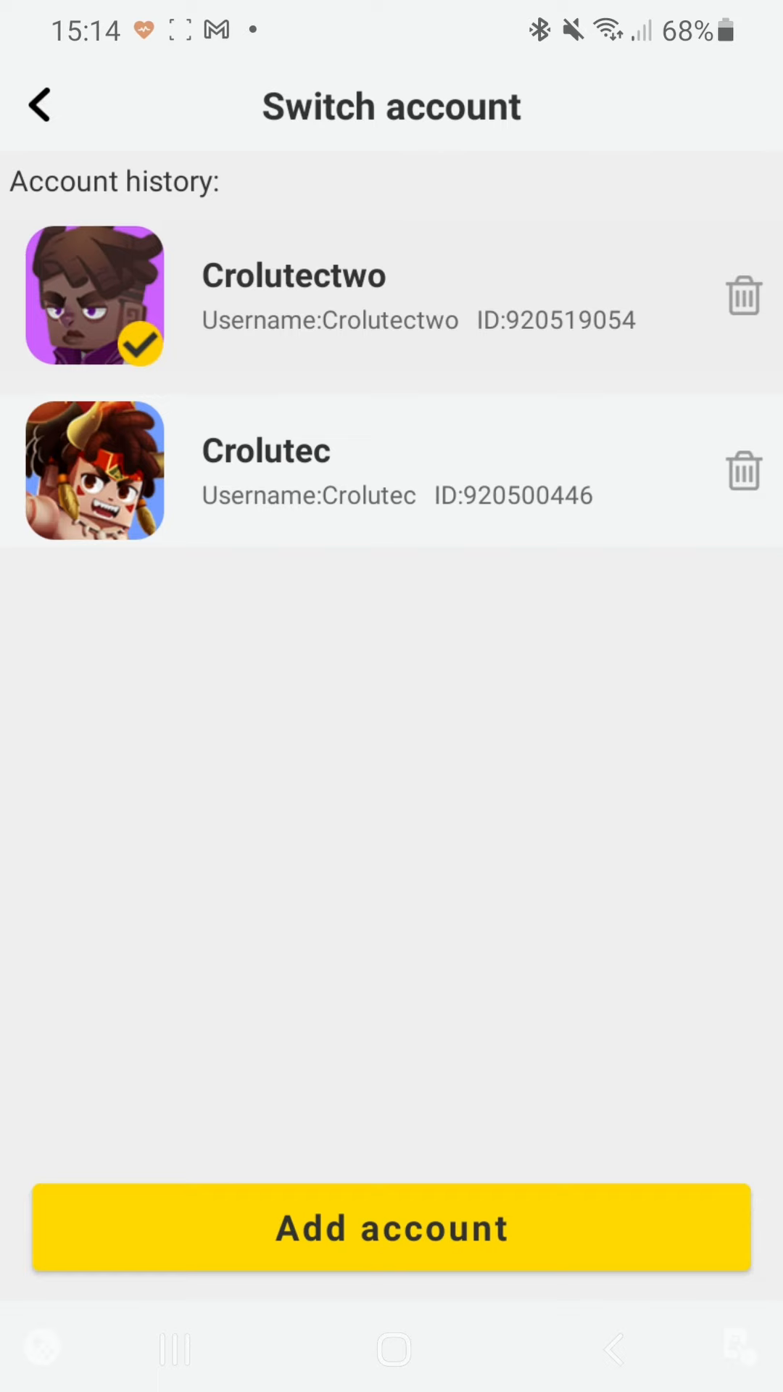
click(328, 447)
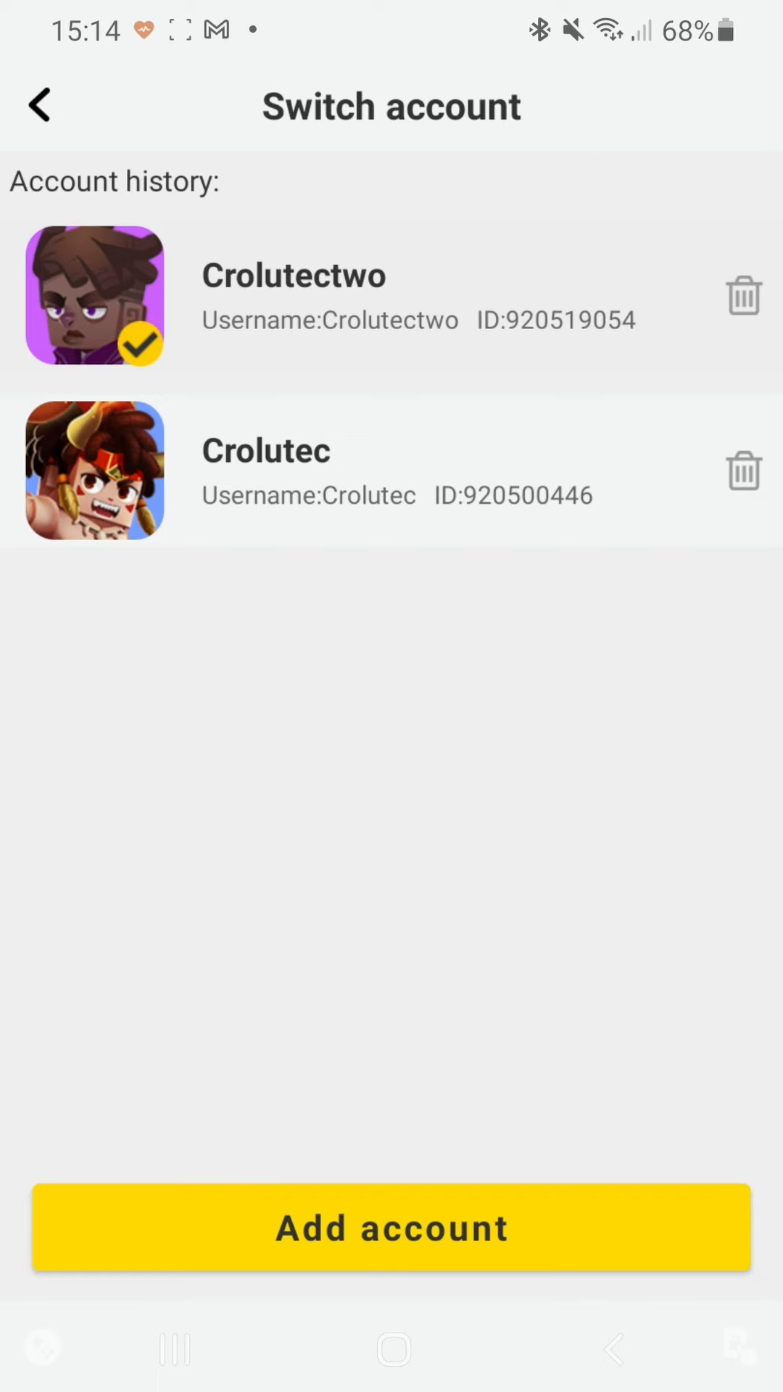